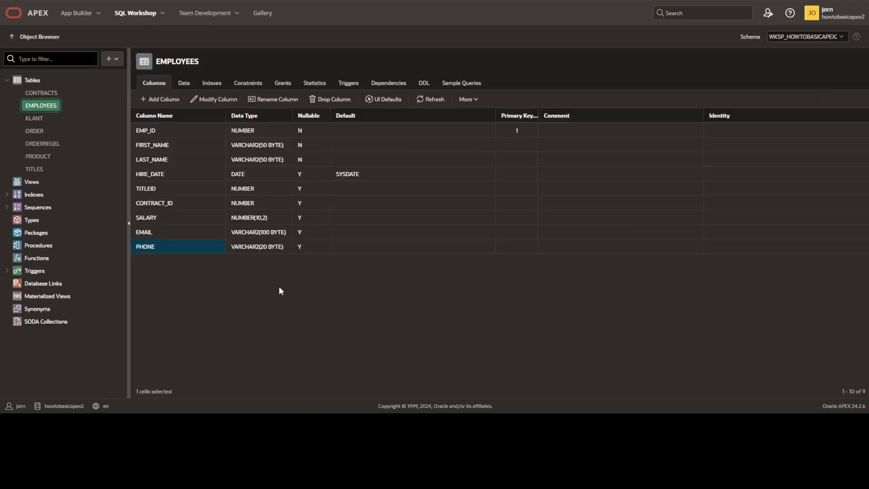
- Add a nullable BLOB column named PICTURE to the EMPLOYEES table
click(147, 135)
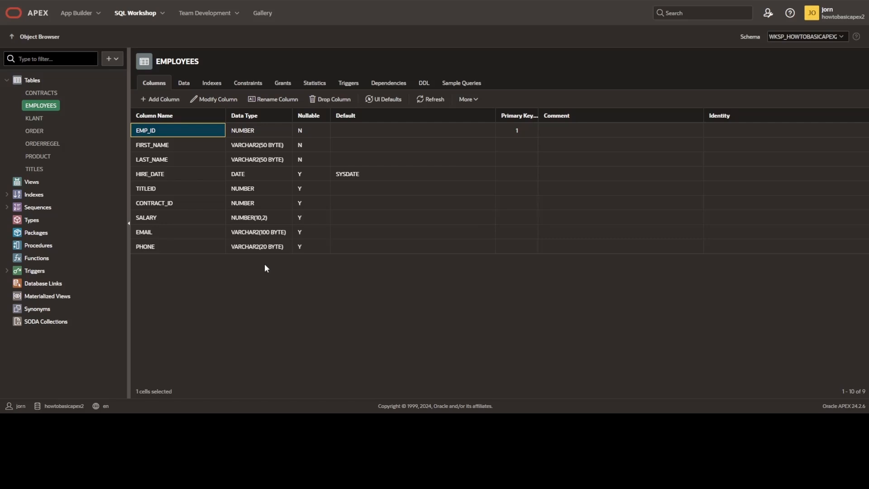
click(158, 99)
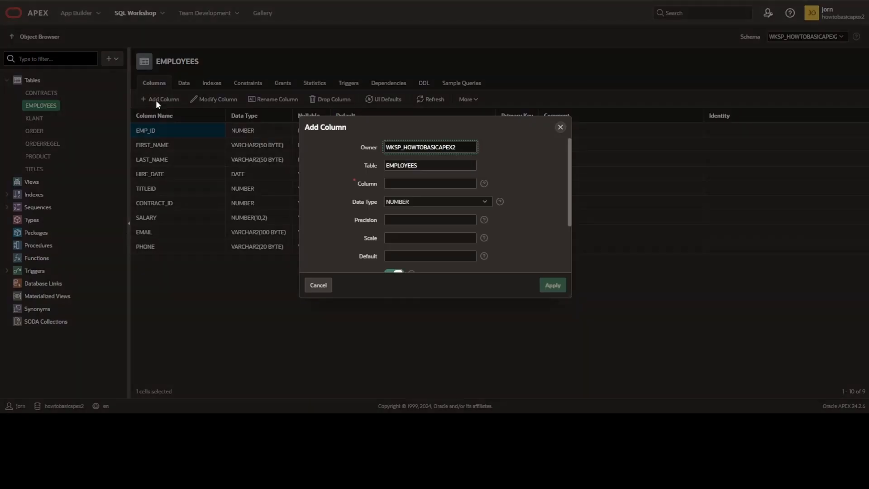
click(401, 182)
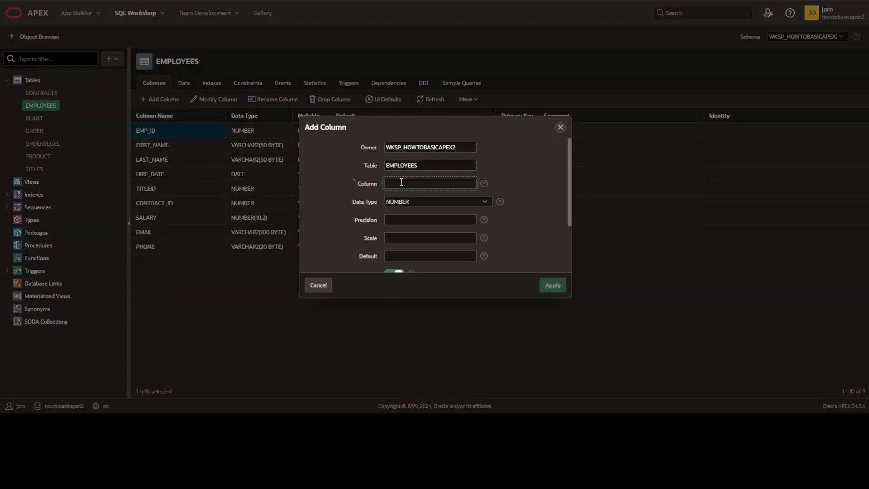
text(PICTUR)
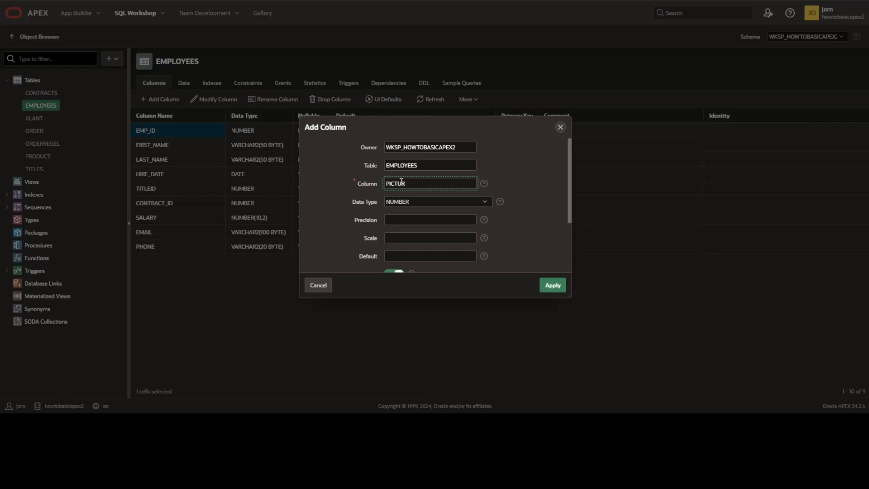
text(E)
key(Tab)
key(b)
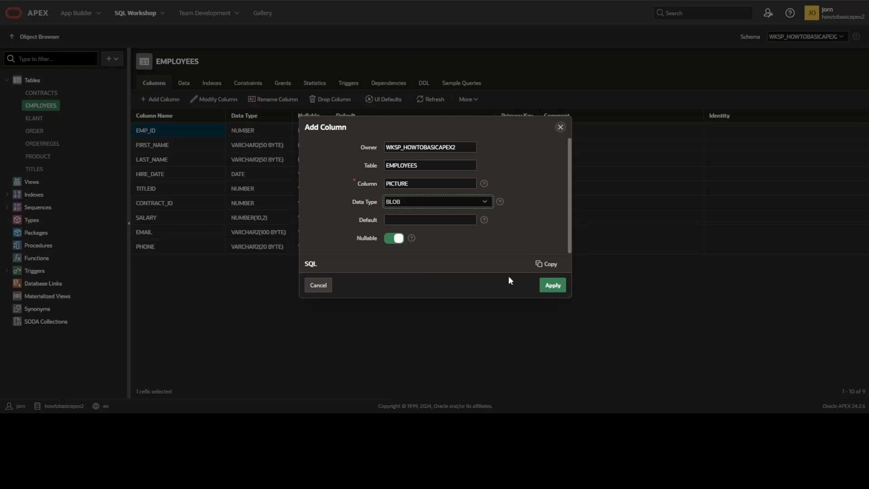
click(544, 287)
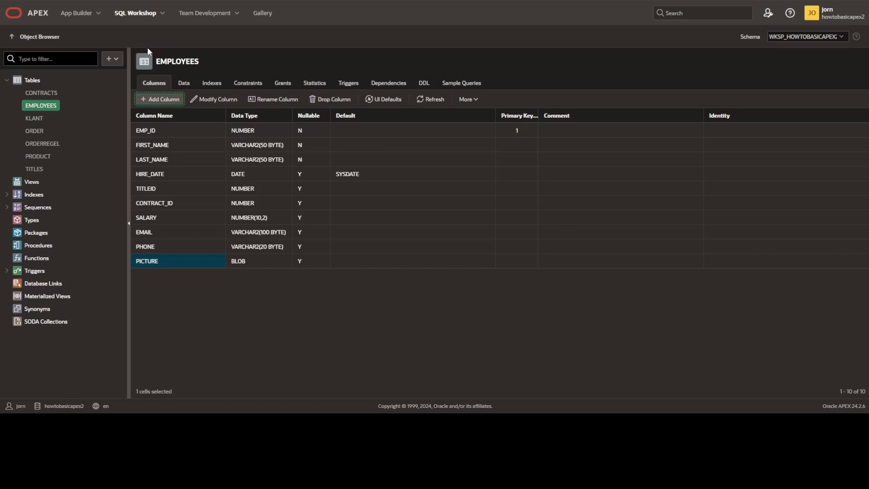
- Create a form page named Formpage in the application, based on the EMPLOYEES table
click(85, 17)
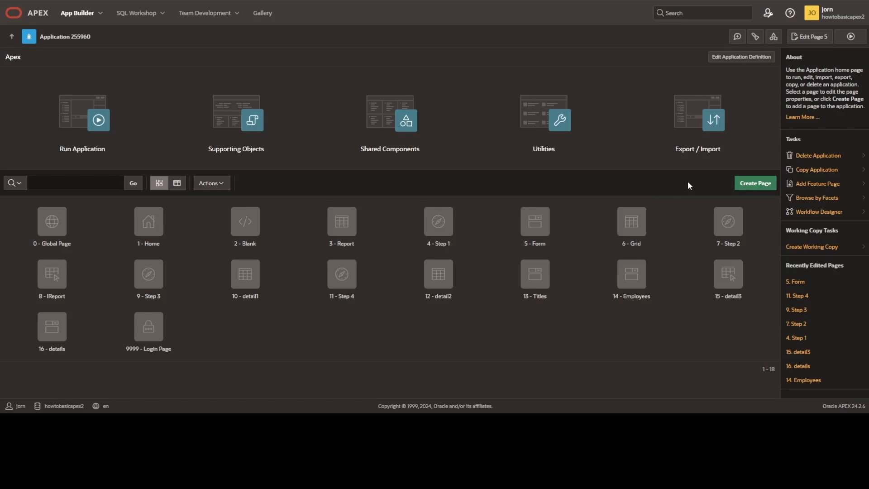
click(745, 183)
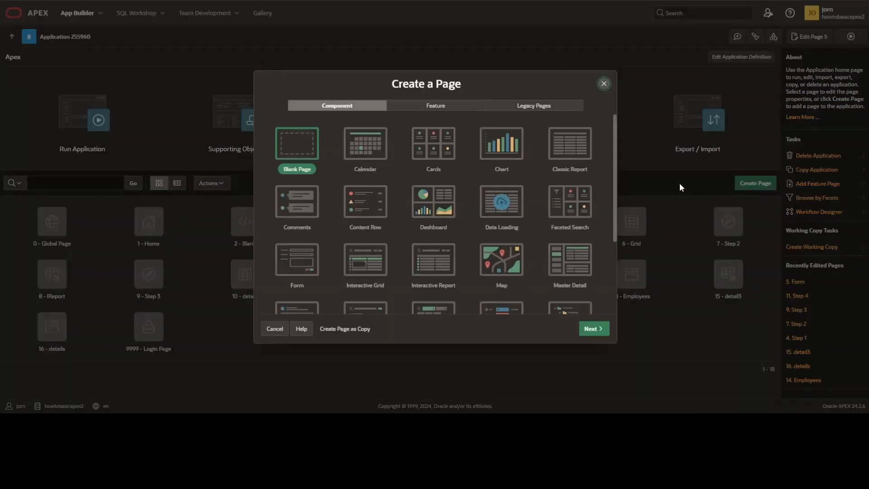
click(312, 259)
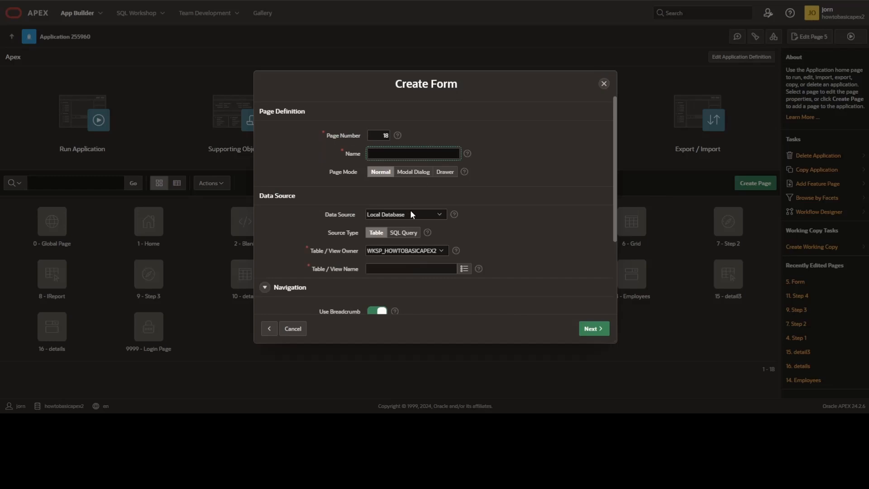
click(464, 268)
click(387, 202)
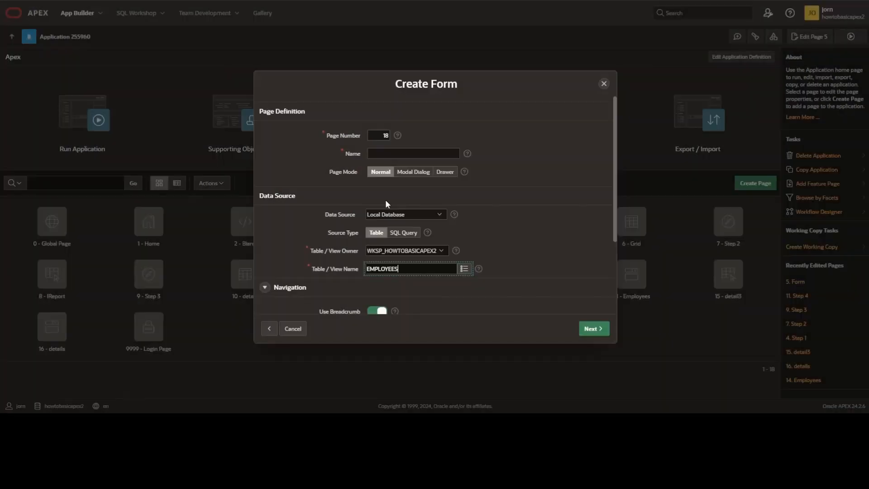
click(416, 151)
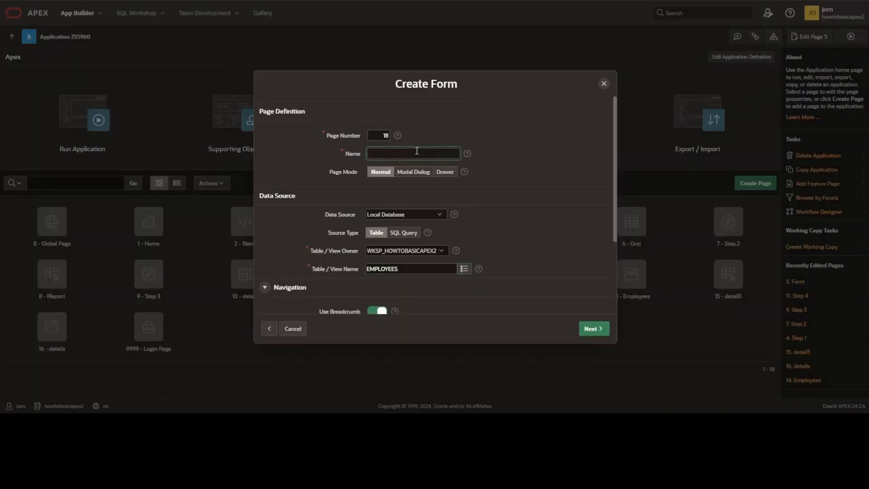
text(Formpage)
click(591, 326)
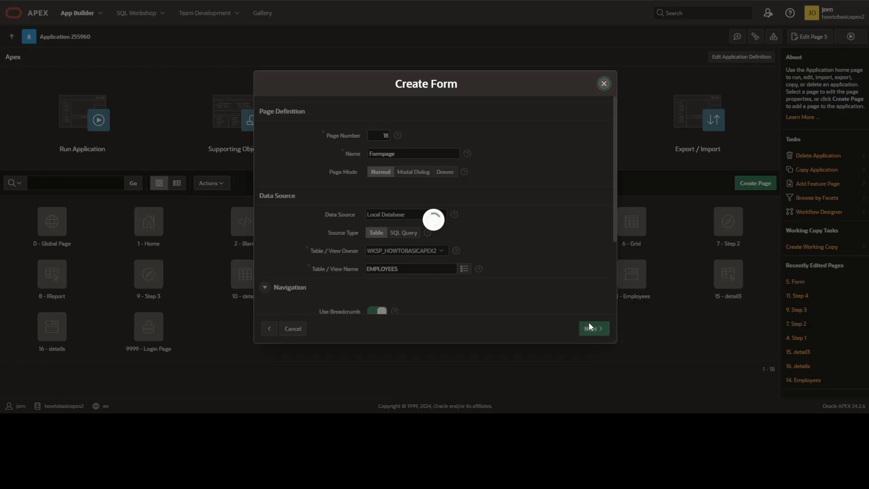
click(590, 326)
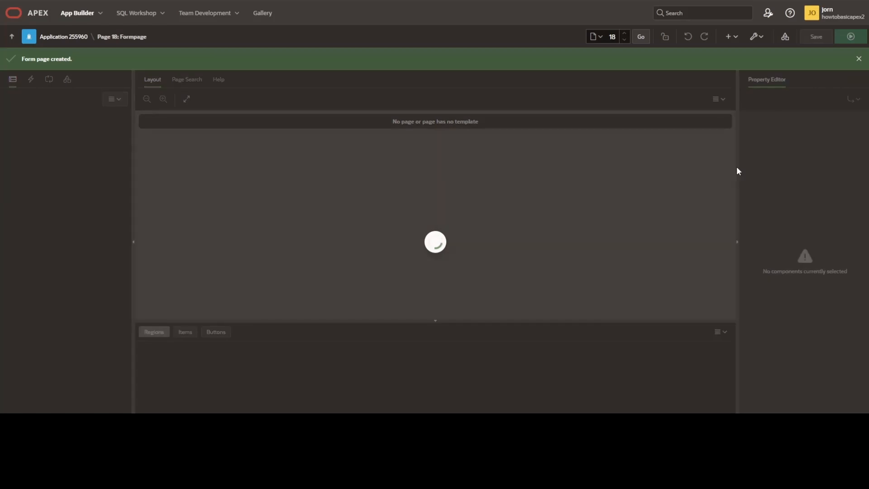
- Run the form page and fill in the first name as ssf and the last name as sfsf
click(843, 41)
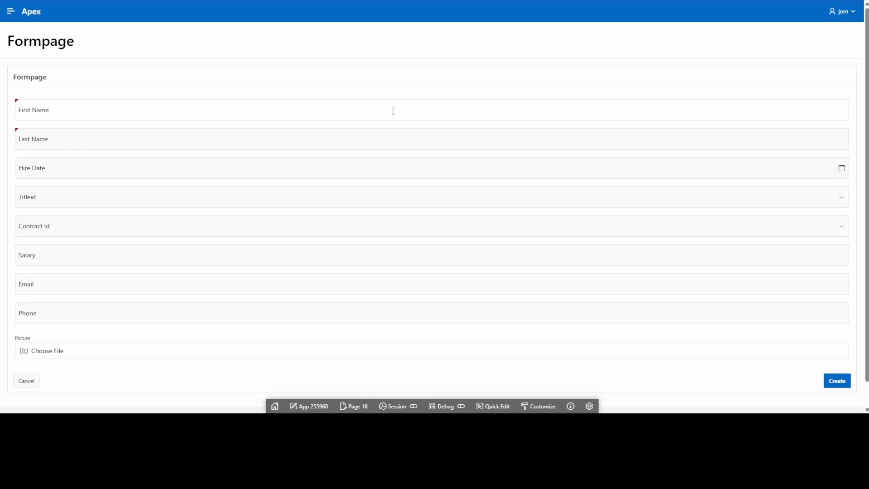
click(393, 111)
text(ssf)
click(329, 140)
text(sfsf)
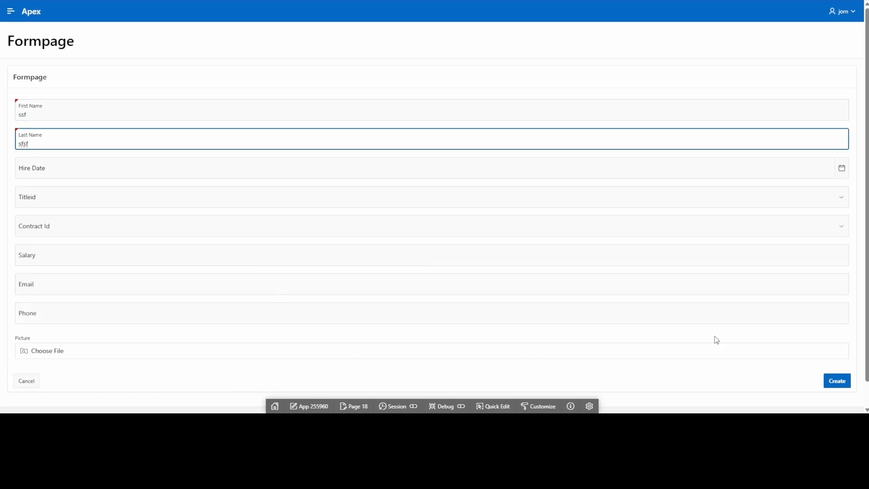
- Attach the picture man-employee-thumbs-up-with-laptop-flat-vector_621660-7014.avif and create the employee record
click(722, 352)
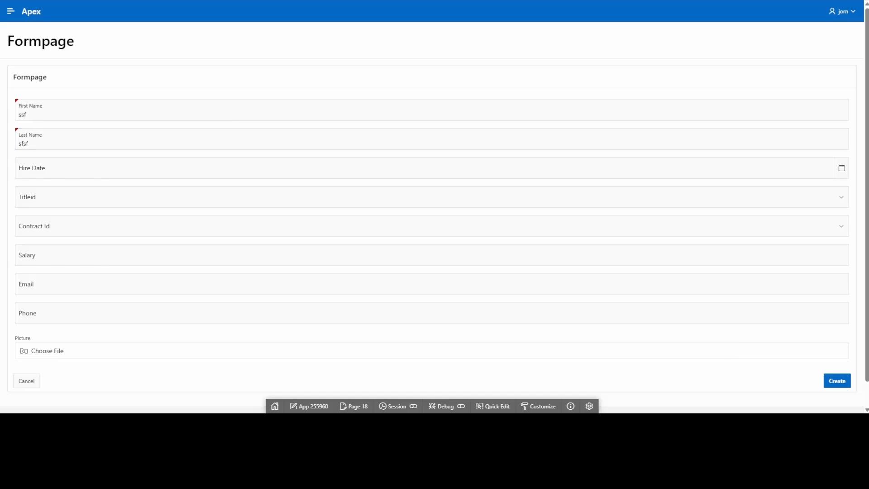
click(532, 273)
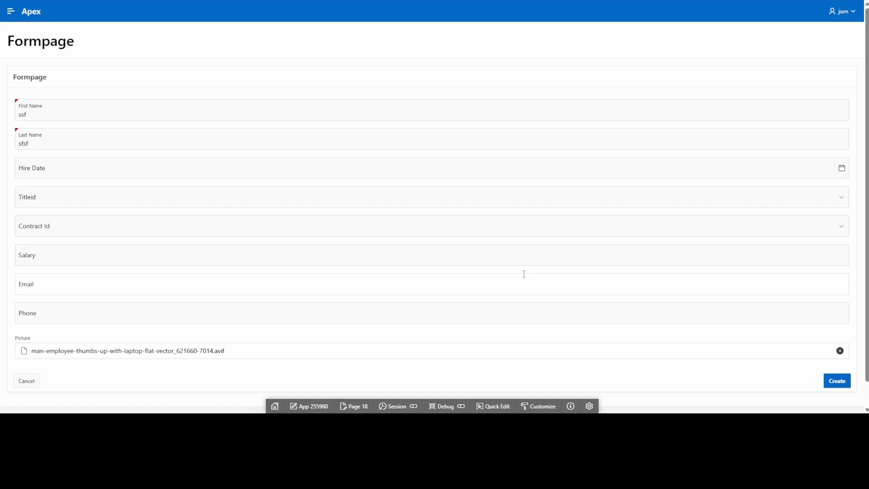
click(830, 382)
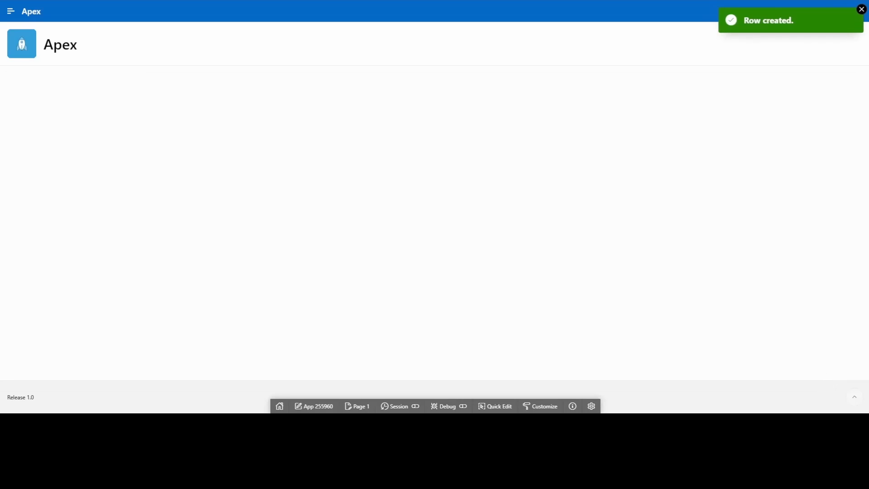
- Create a cards page named Cards on the EMPLOYEES table, with grid layout, FIRST_NAME as title and LAST_NAME as body
click(158, 1)
click(67, 37)
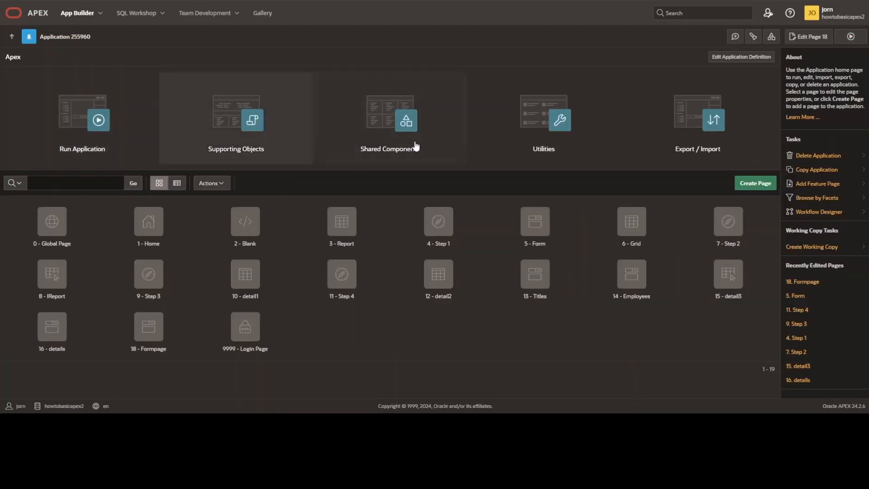
click(755, 184)
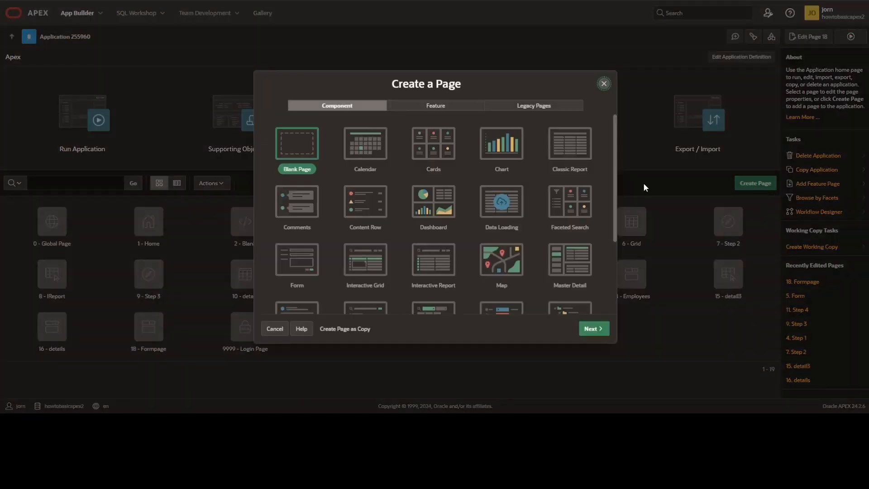
click(430, 153)
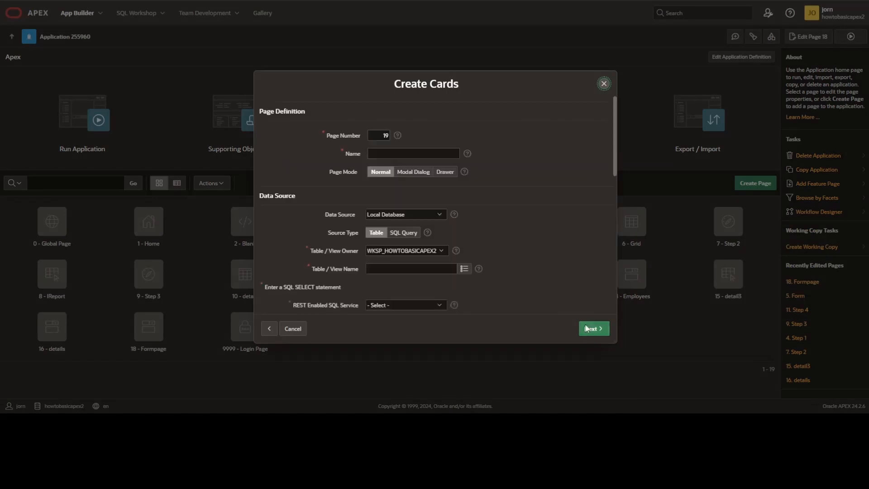
click(386, 155)
text(Cards)
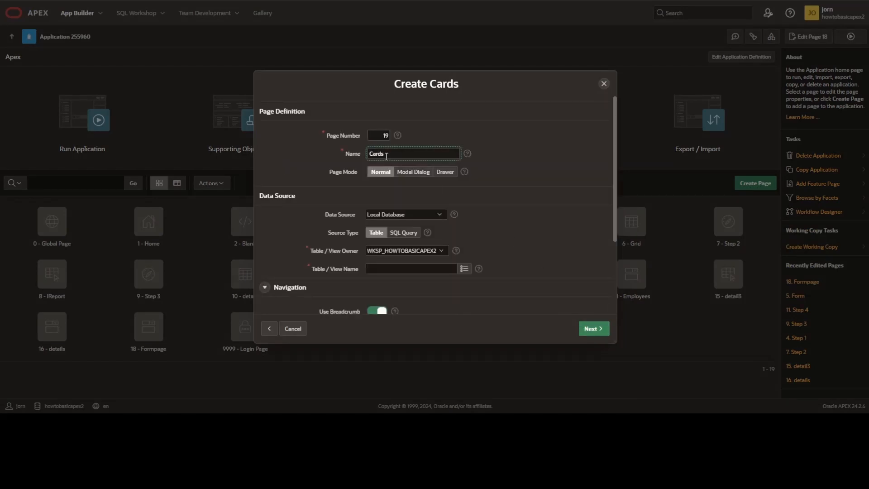
click(464, 269)
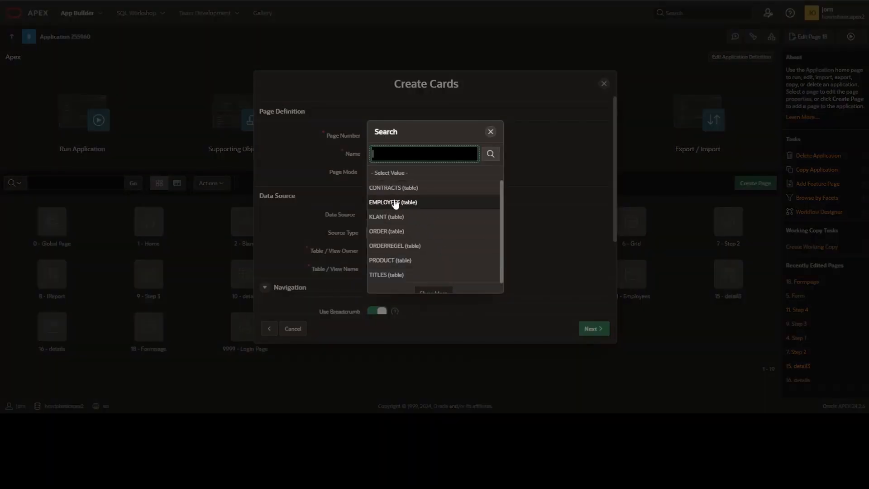
click(395, 203)
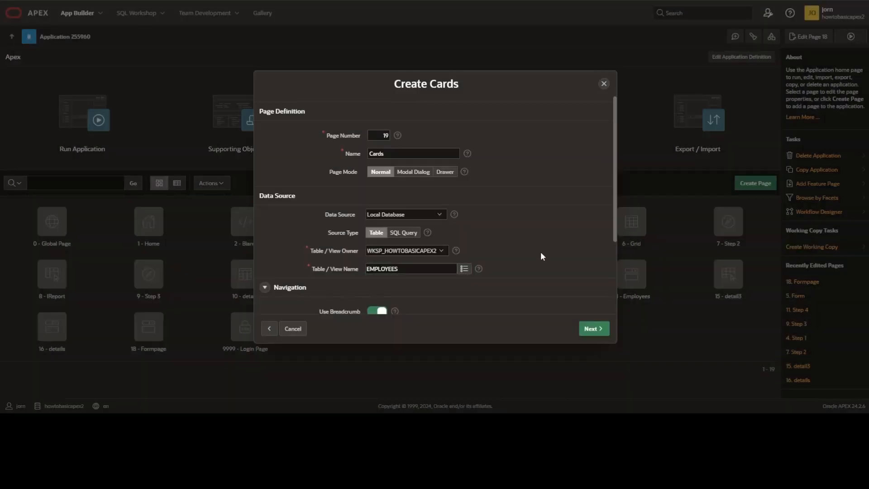
click(594, 329)
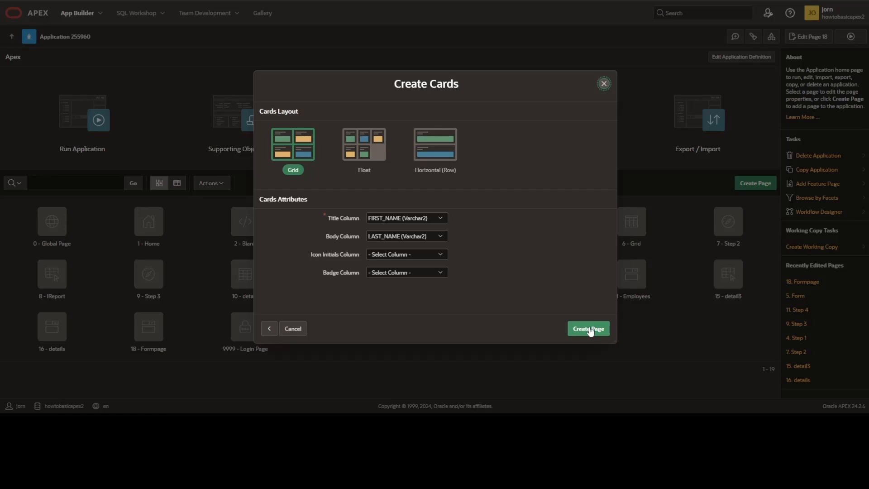
click(590, 330)
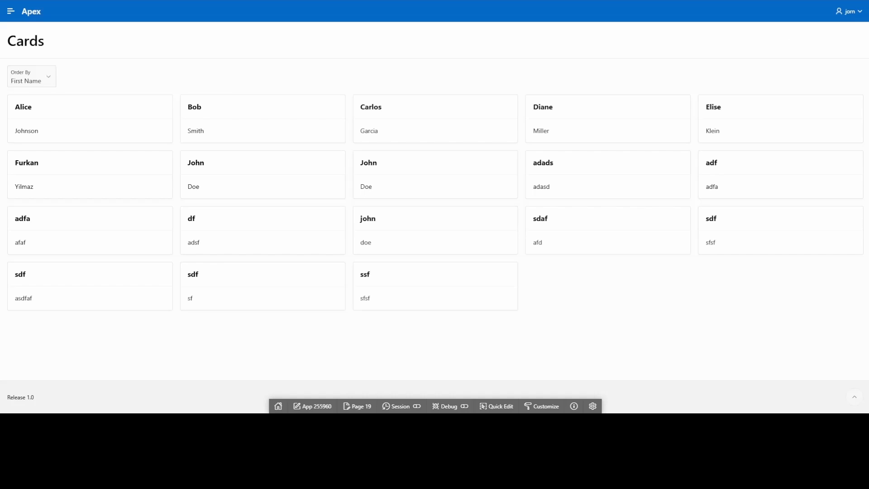
- Set the Cards region's media source to BLOB Column, using the PICTURE column
key(ctrl+shift+Tab)
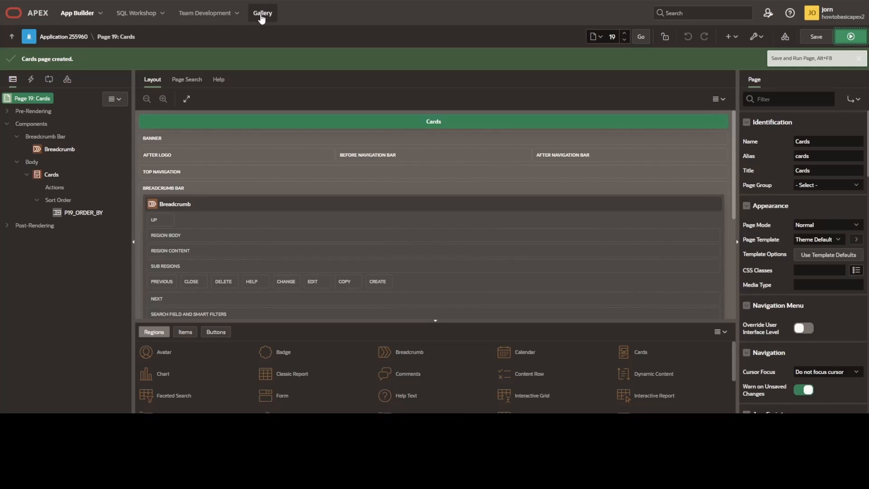
click(52, 174)
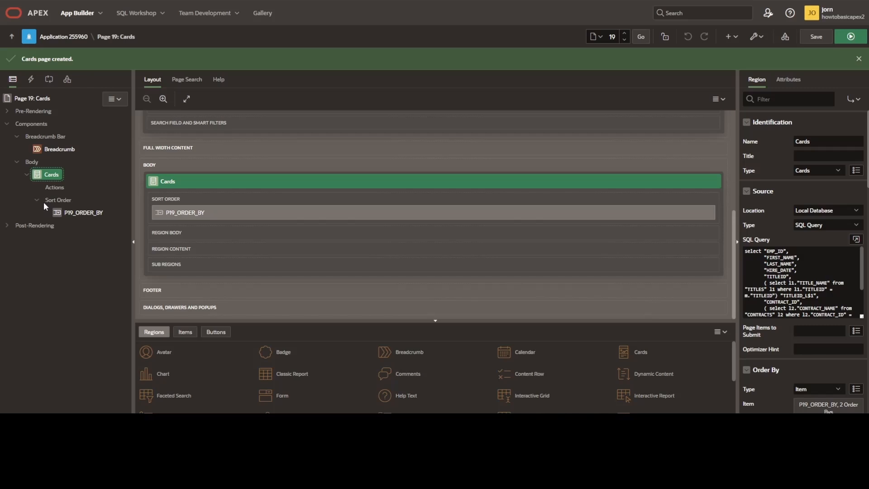
click(794, 81)
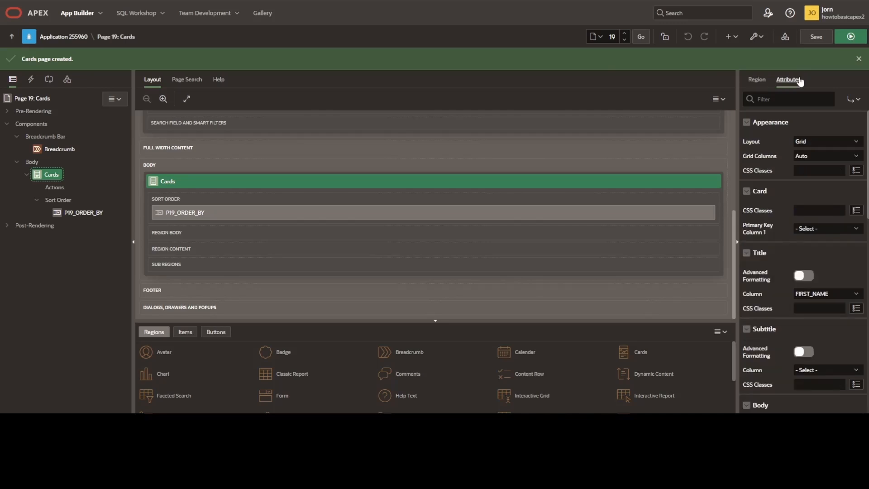
scroll(784, 138, down, 6)
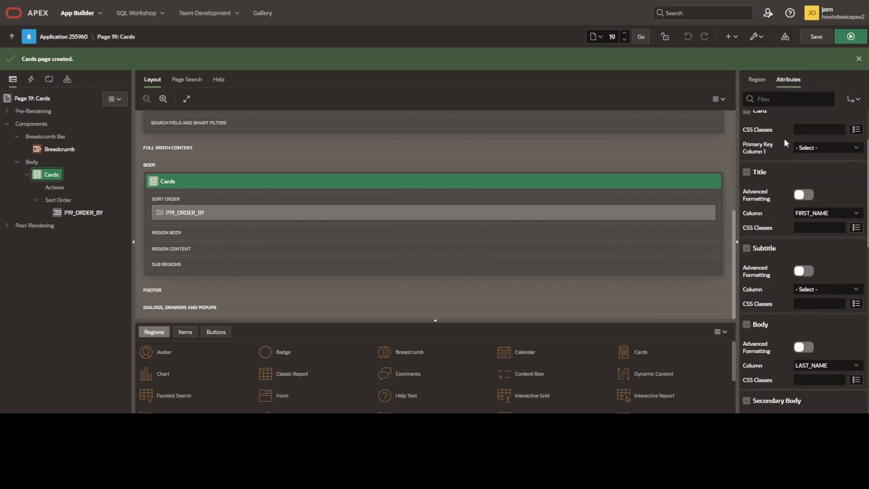
scroll(794, 204, down, 2)
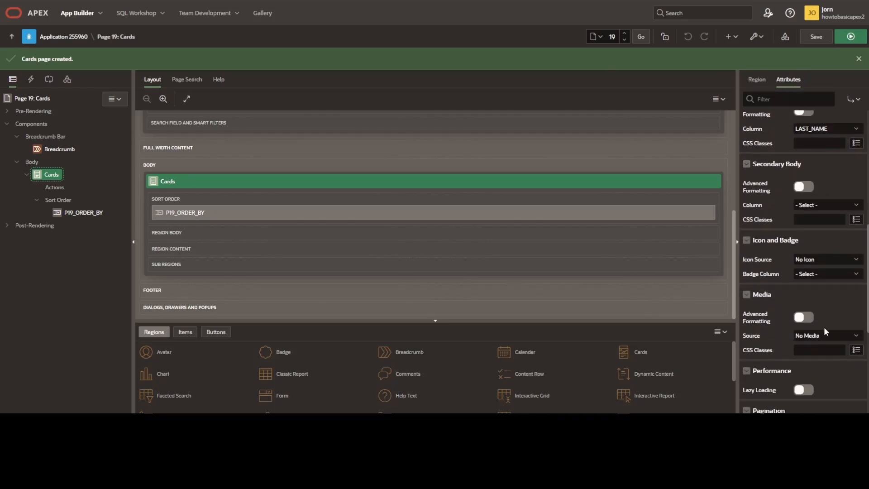
click(826, 335)
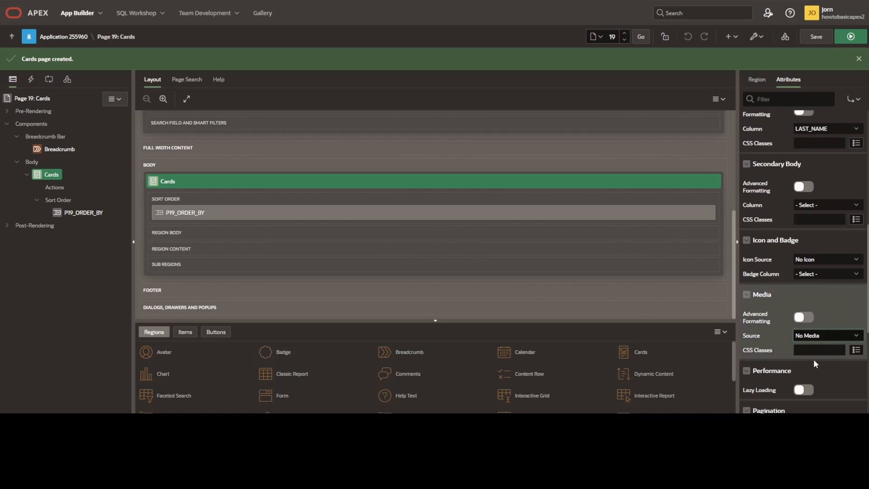
click(815, 374)
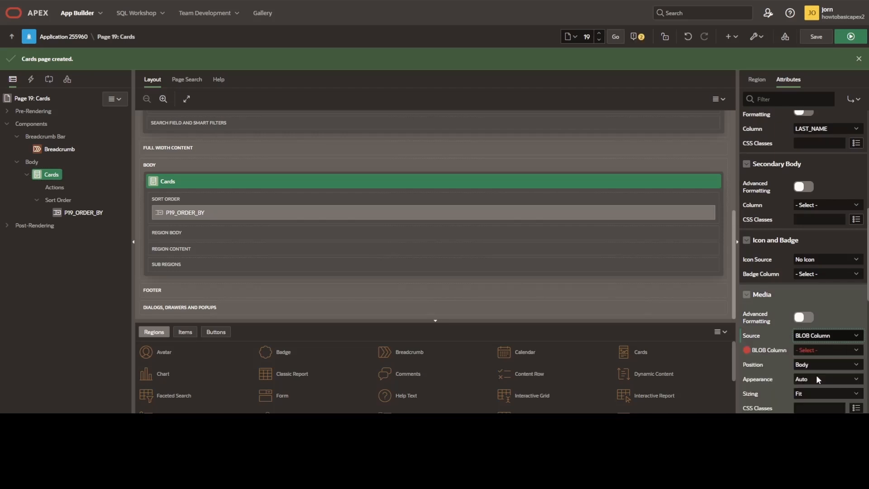
click(806, 349)
click(800, 209)
- Set the Cards region's first primary key column to EMP_ID, and save and run the page
scroll(799, 207, up, 7)
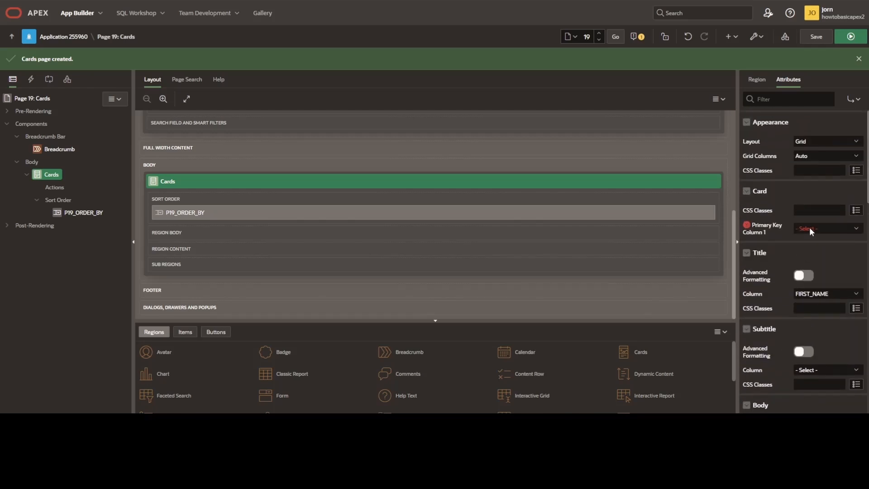
click(809, 229)
click(815, 255)
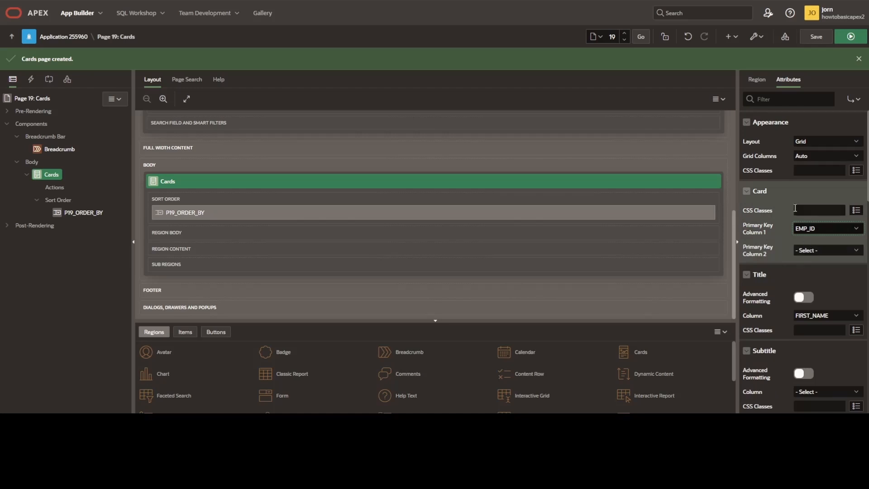
click(848, 39)
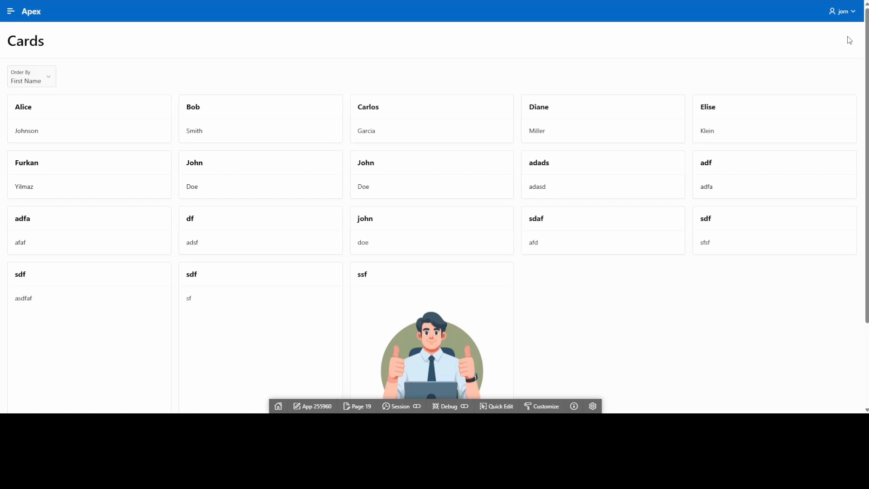
- Add the line "FIRST_NAME" || ' ' || "LAST_NAME" AS FULL_NAME, after LAST_NAME in the Cards region's SQL query, then validate and accept the query
scroll(630, 249, down, 2)
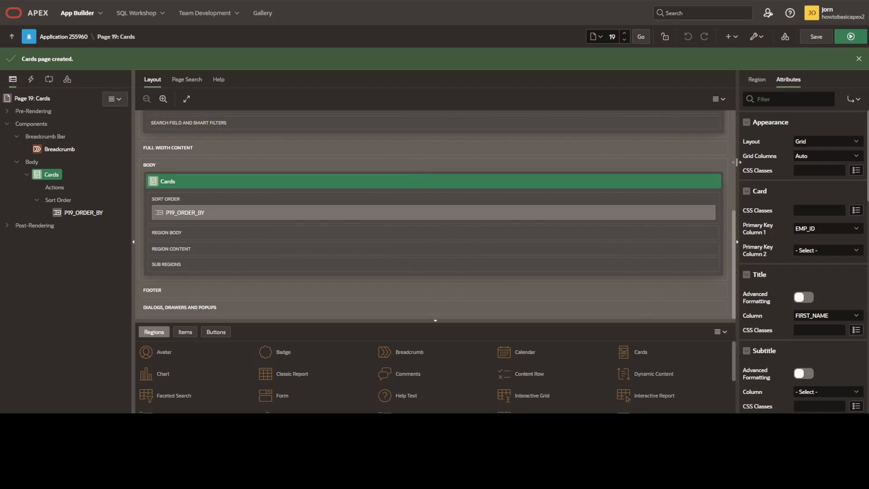
click(757, 80)
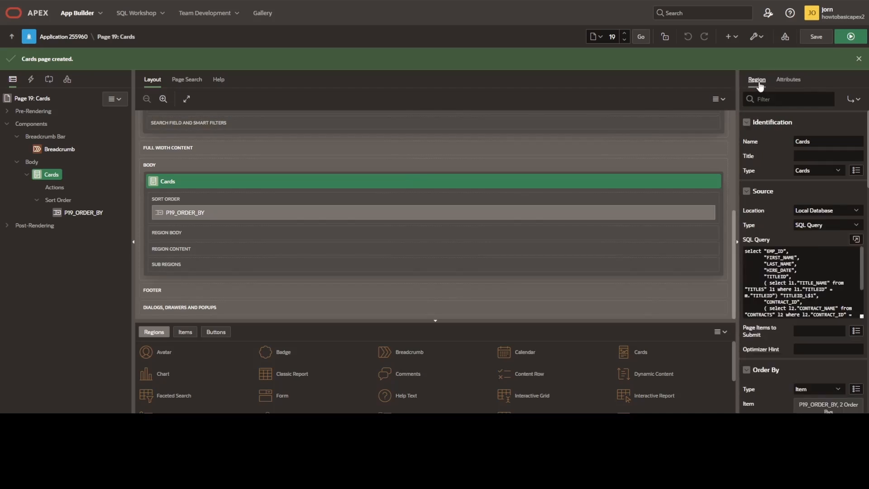
click(855, 239)
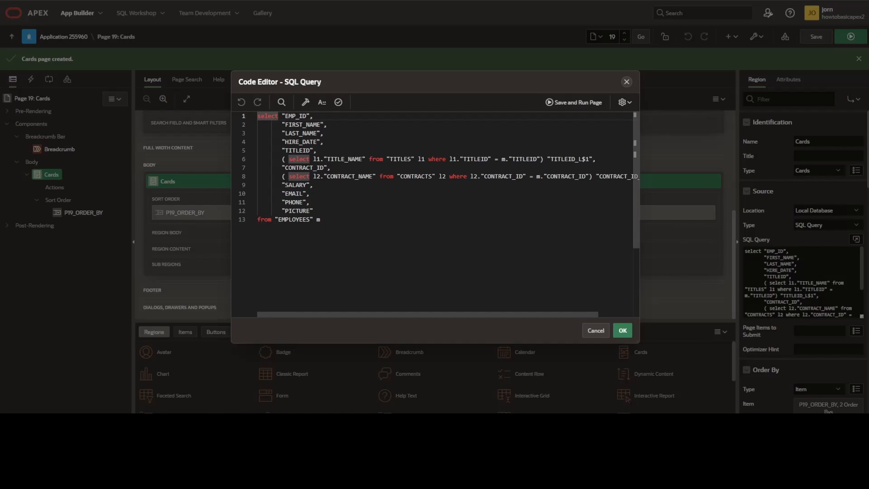
click(325, 133)
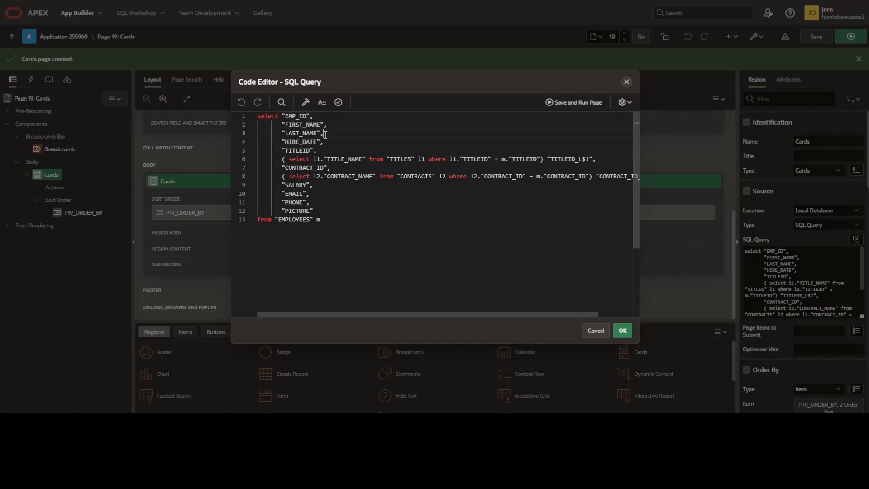
key(Return)
text("FIRST_NAME" || ' ' || "LAST_NAME" AS FULL_NAME,)
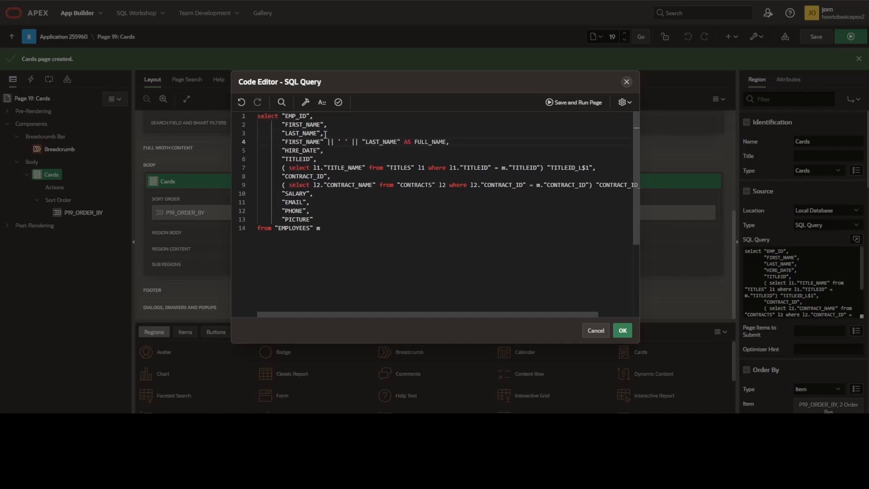
click(338, 102)
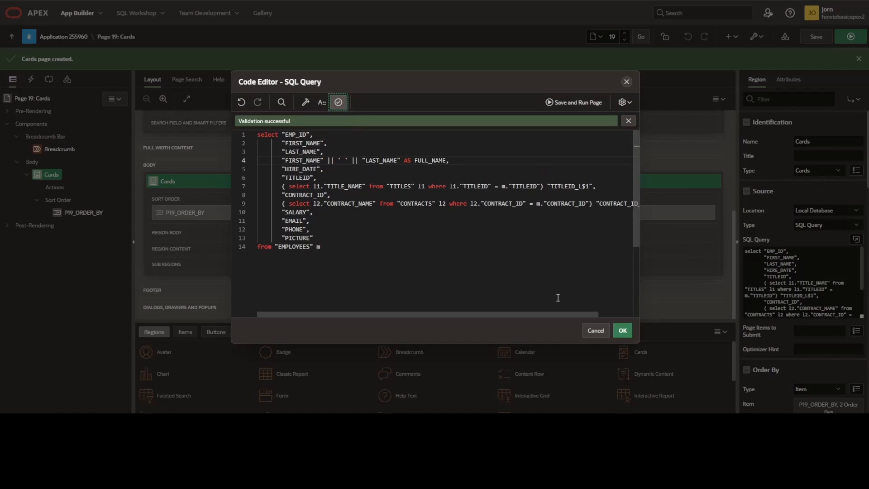
click(622, 330)
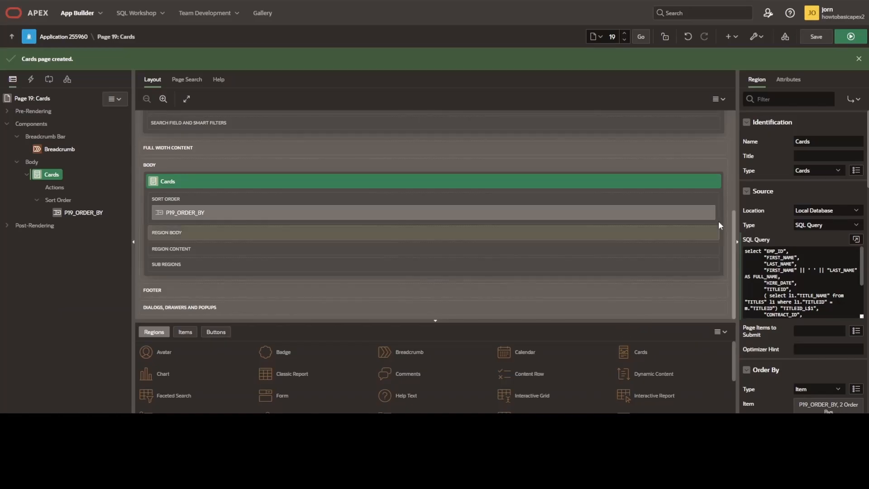
- Set the Cards region's title column to FULL_NAME, and save and run the page
click(788, 80)
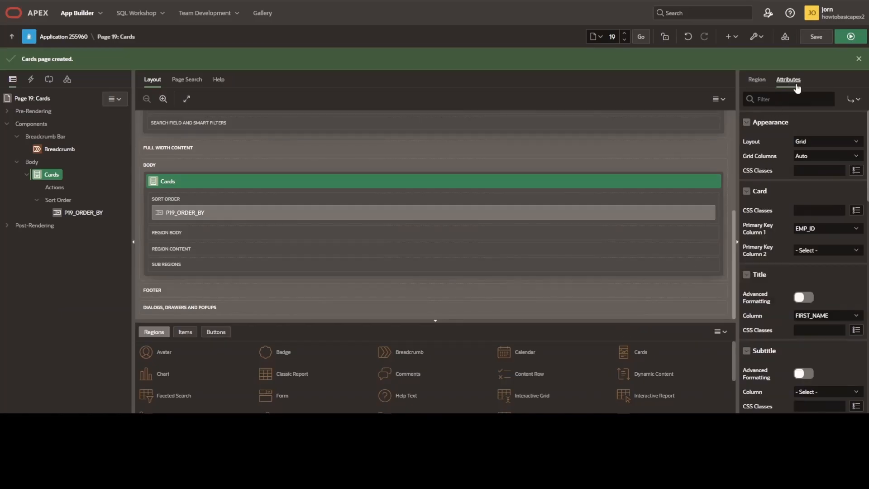
click(821, 316)
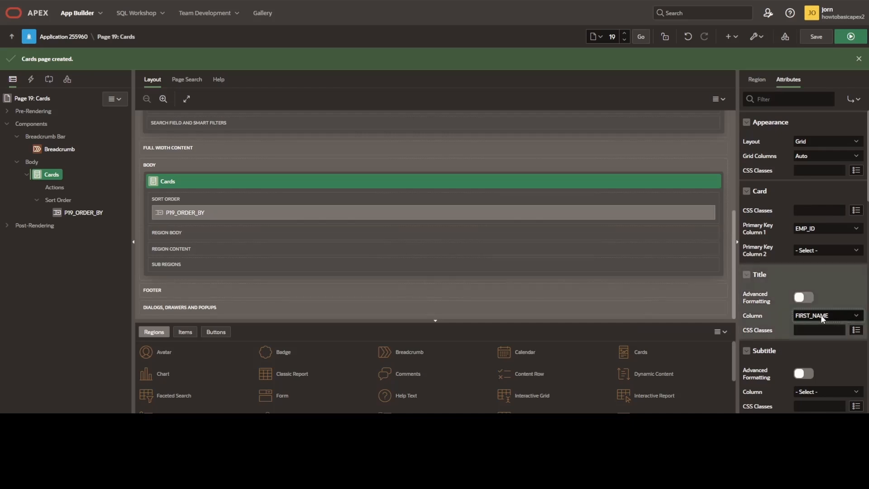
click(811, 198)
click(849, 41)
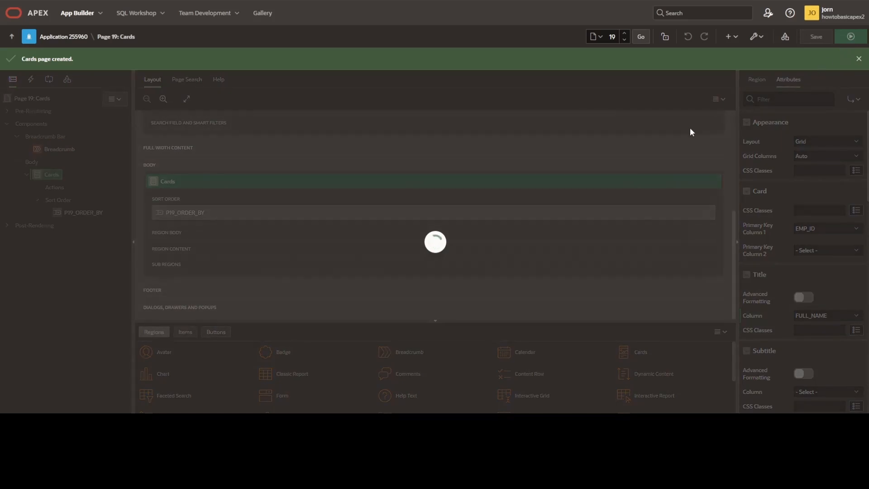